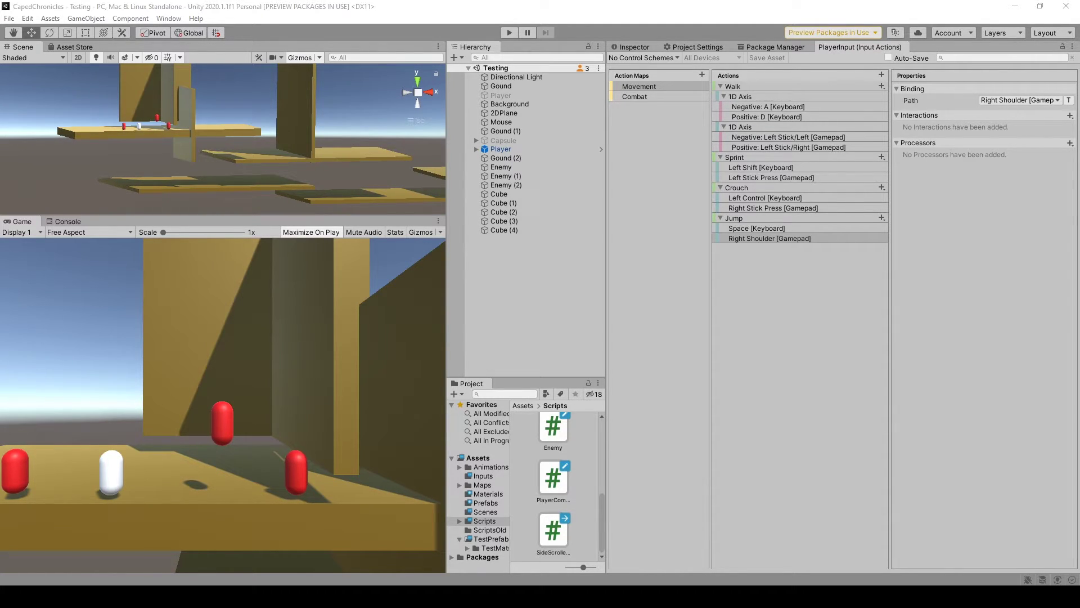
Select the PlayerInput action asset in the Inputs folder, then return to the Input Actions editor
{"action": "left_click", "coordinate": [483, 476]}
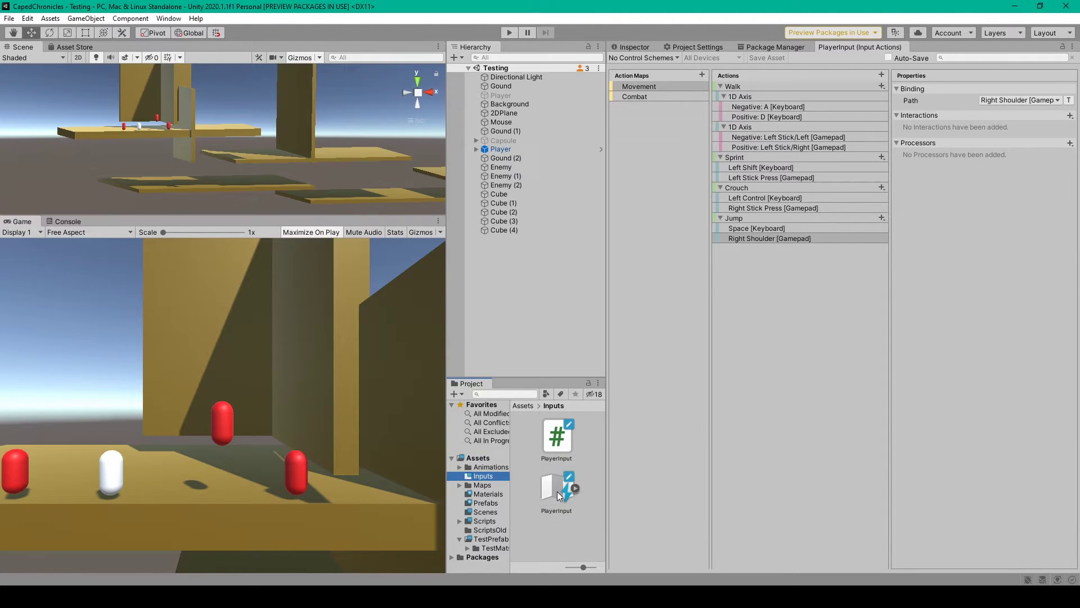
{"action": "left_click", "coordinate": [557, 491]}
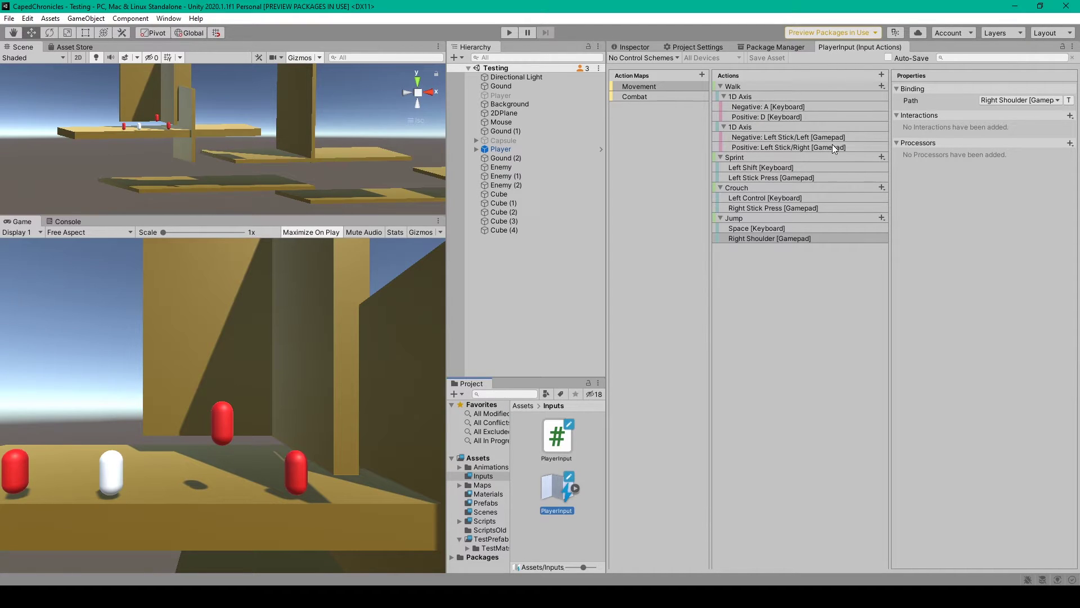
{"action": "left_click", "coordinate": [775, 293]}
{"action": "left_click", "coordinate": [510, 32]}
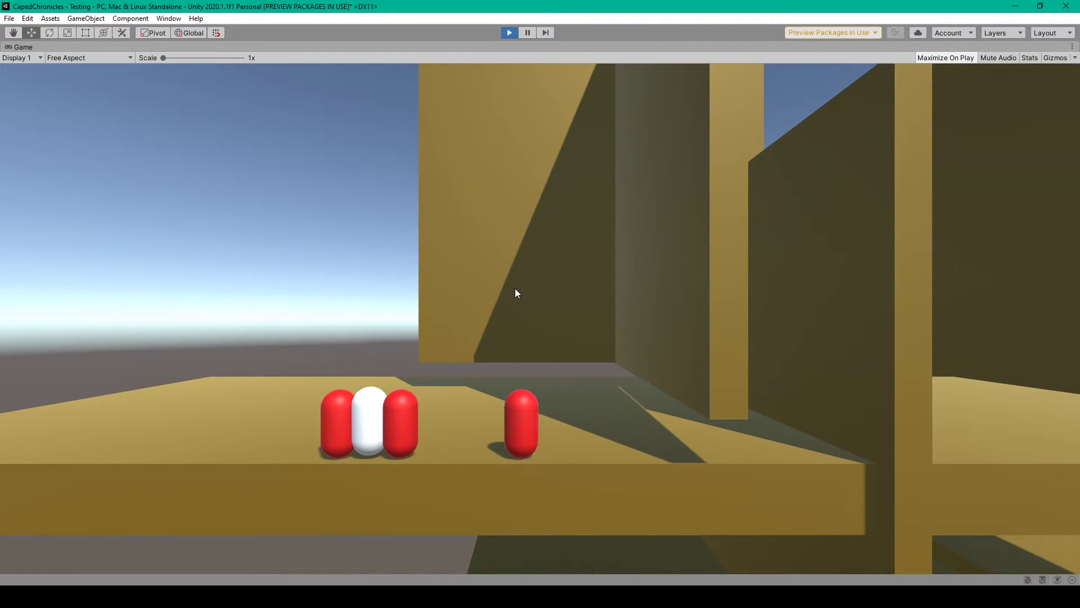
{"action": "left_click", "coordinate": [510, 33]}
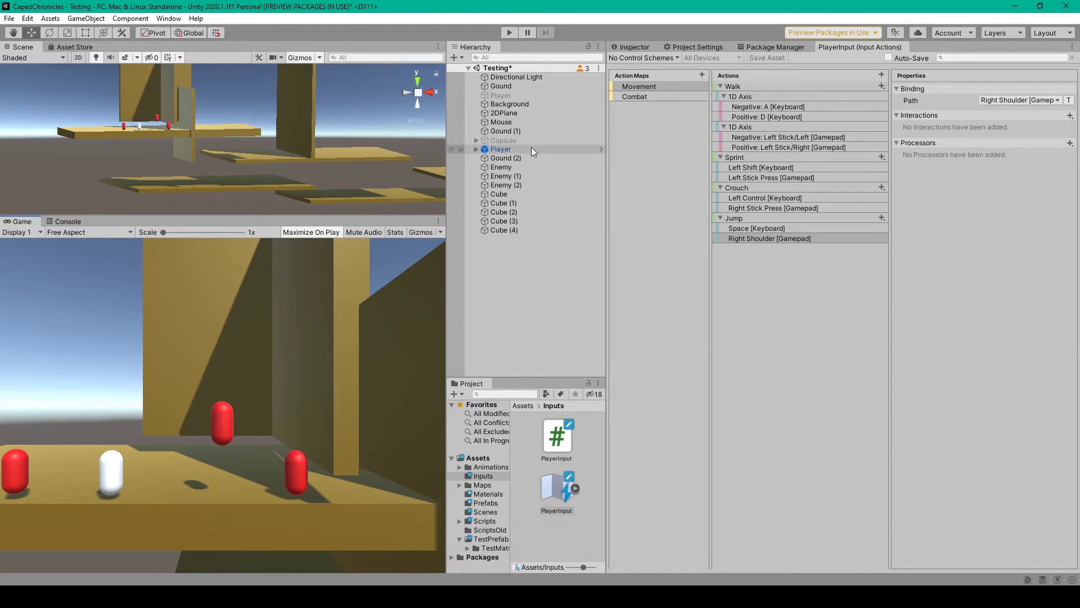
Add a Player Input component to the Player object by searching 'playerin' in Add Component
{"action": "left_click", "coordinate": [513, 148]}
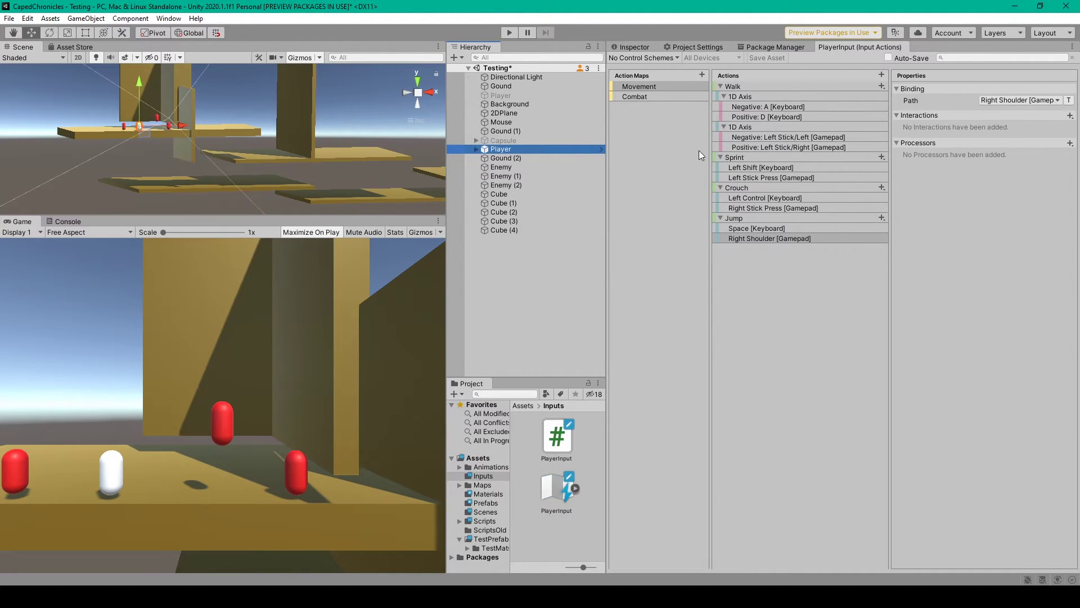
{"action": "left_click", "coordinate": [630, 45]}
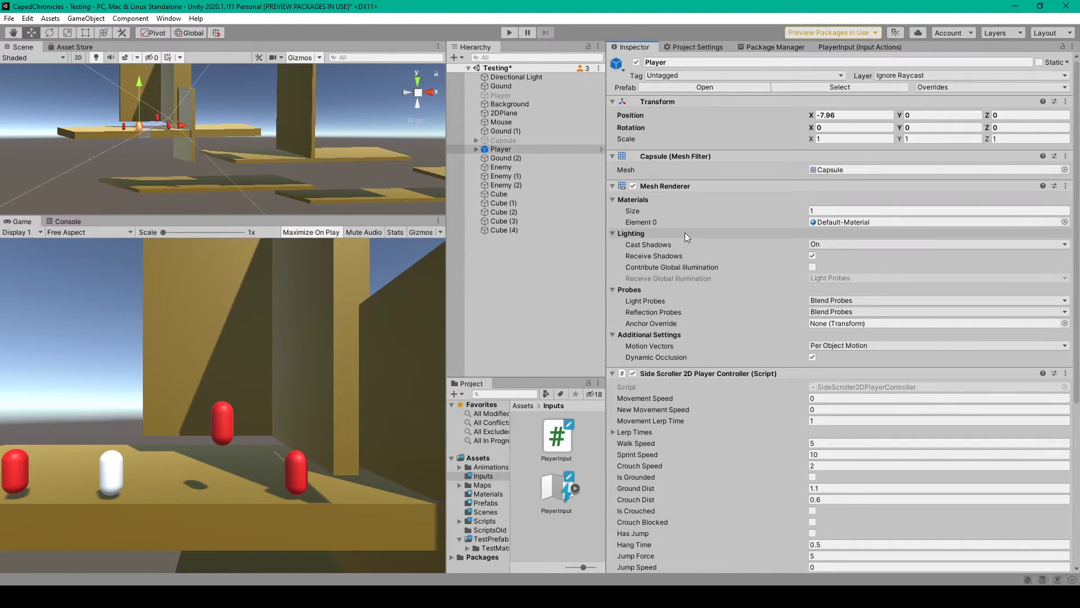
{"action": "scroll", "coordinate": [684, 231], "scroll_direction": "down", "scroll_amount": 5}
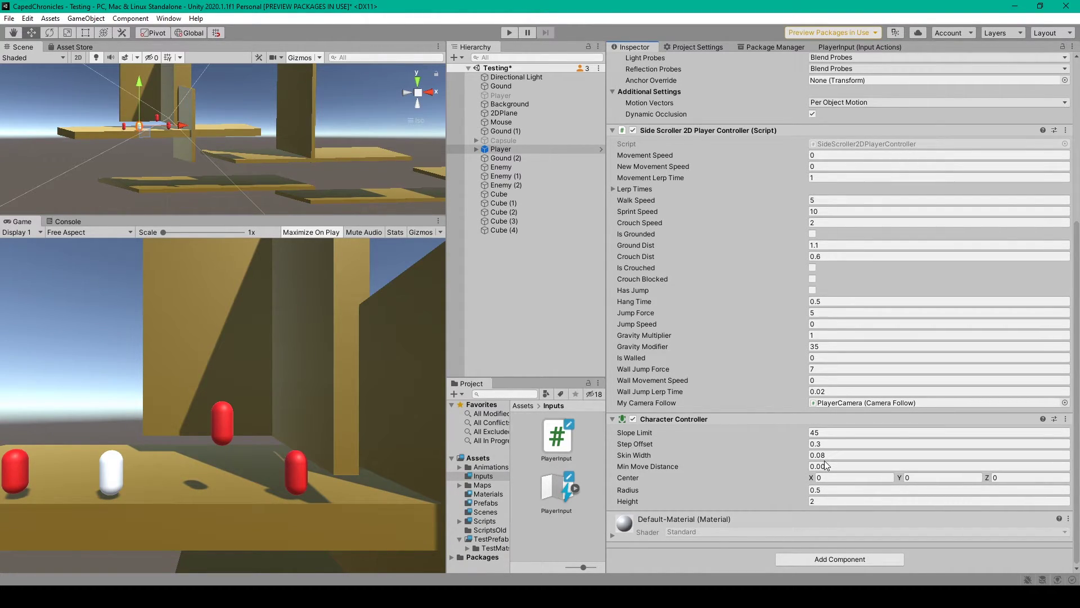
{"action": "left_click", "coordinate": [832, 560]}
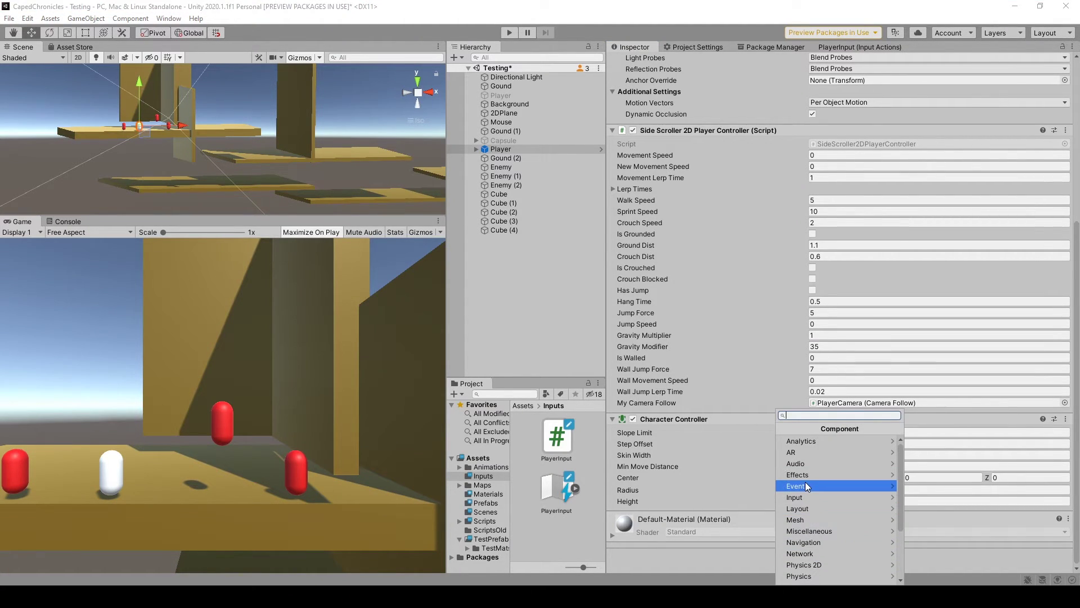
{"action": "type", "text": "playeri"}
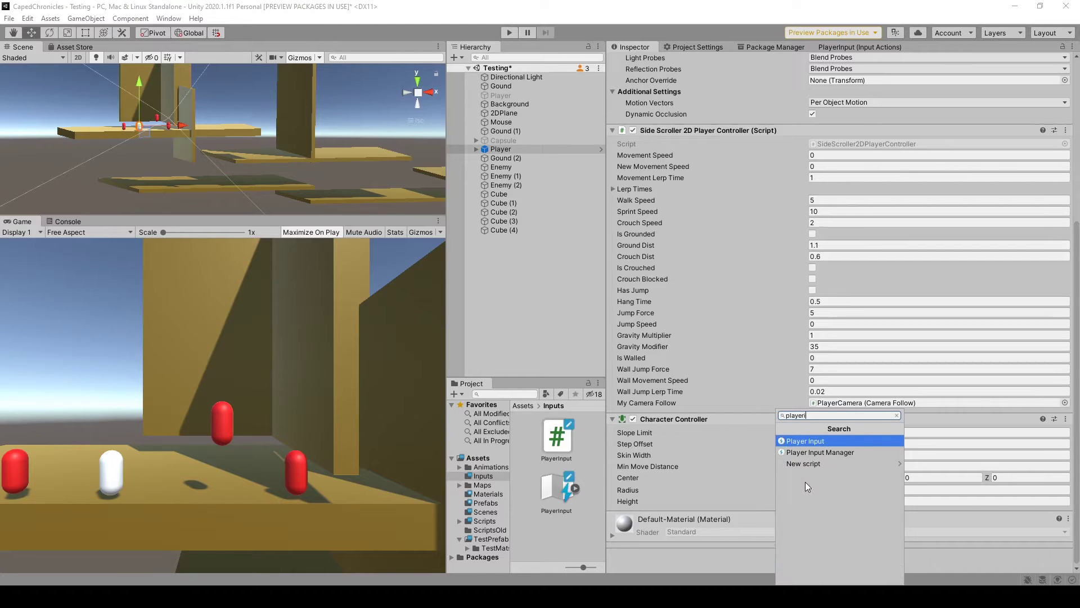
{"action": "type", "text": "n"}
{"action": "left_click", "coordinate": [810, 441]}
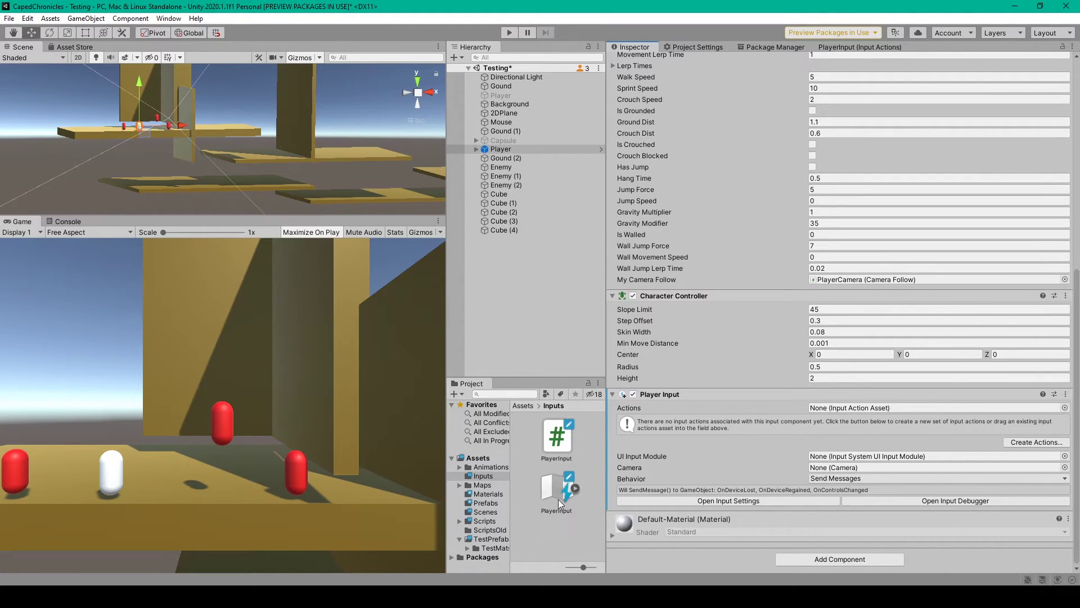
Assign the PlayerInput asset to Player Input, set Behavior to Invoke Unity Events, and expand Events
{"action": "left_click_drag", "start_coordinate": [558, 499], "coordinate": [851, 415]}
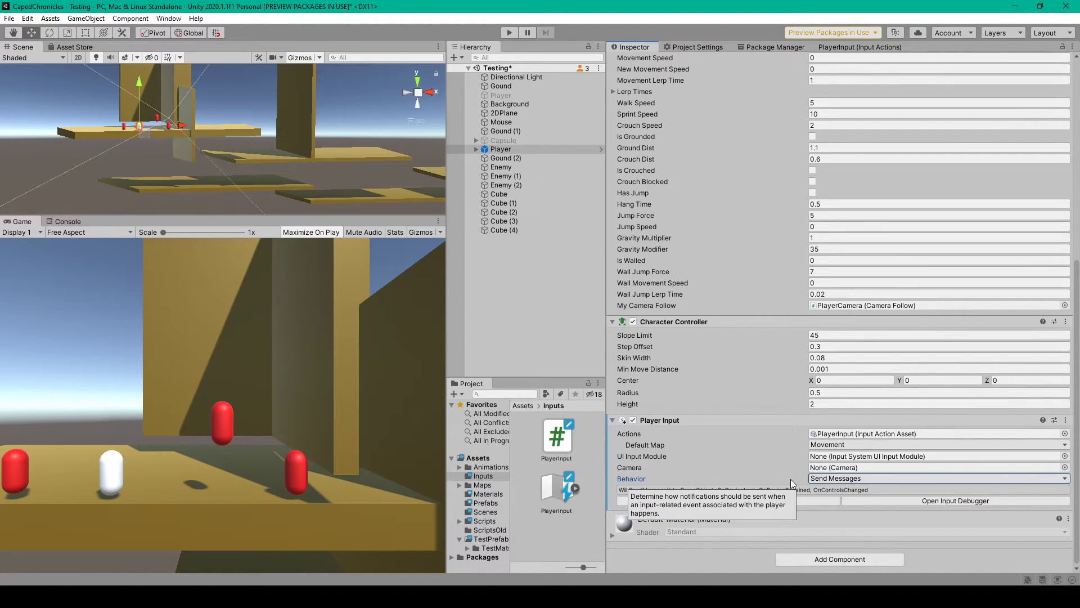
{"action": "left_click", "coordinate": [835, 480]}
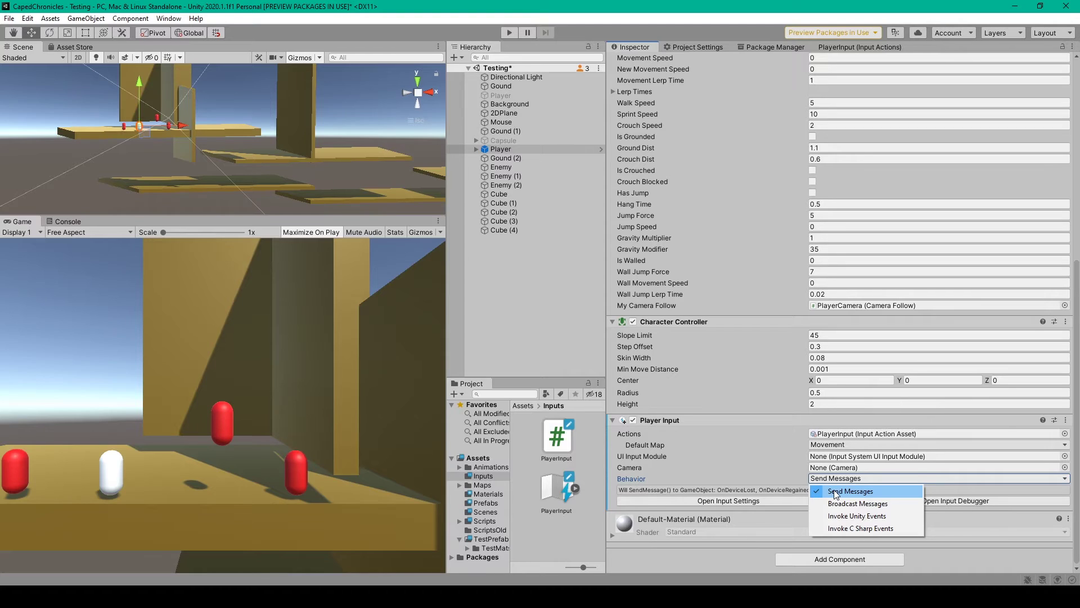
{"action": "left_click", "coordinate": [827, 518]}
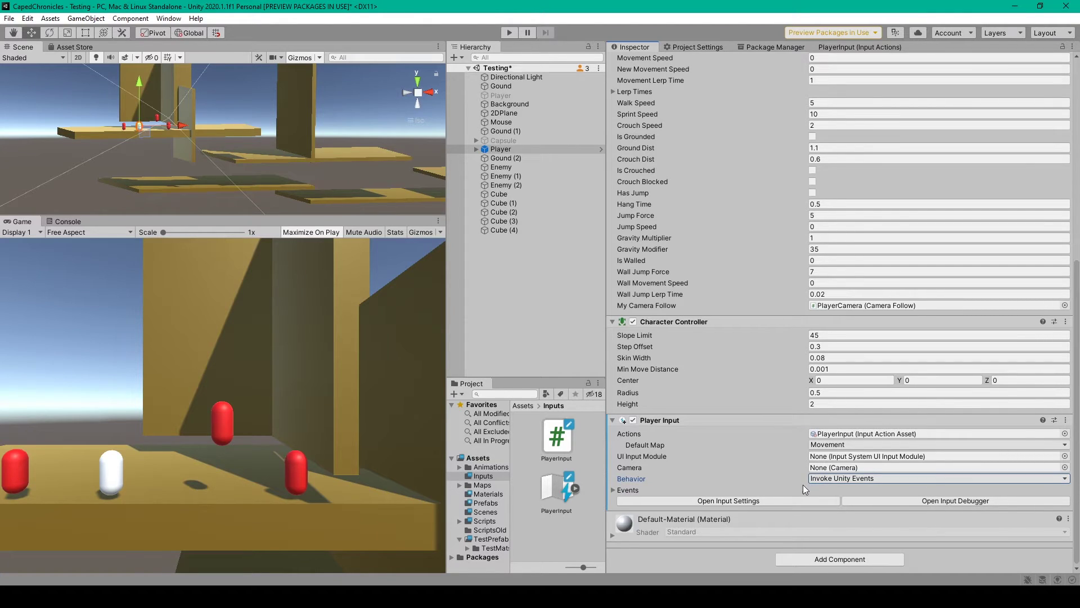
{"action": "left_click", "coordinate": [613, 490]}
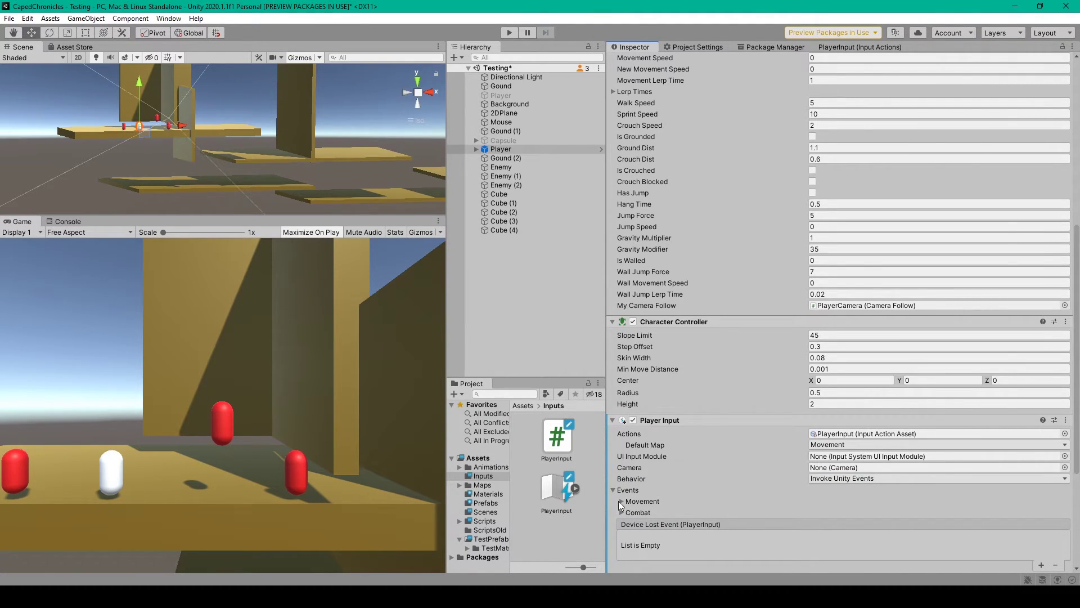
Expand the Movement events to show the empty Walk, Sprint, Crouch and Jump lists
{"action": "left_click", "coordinate": [621, 501]}
{"action": "scroll", "coordinate": [675, 413], "scroll_direction": "down", "scroll_amount": 3}
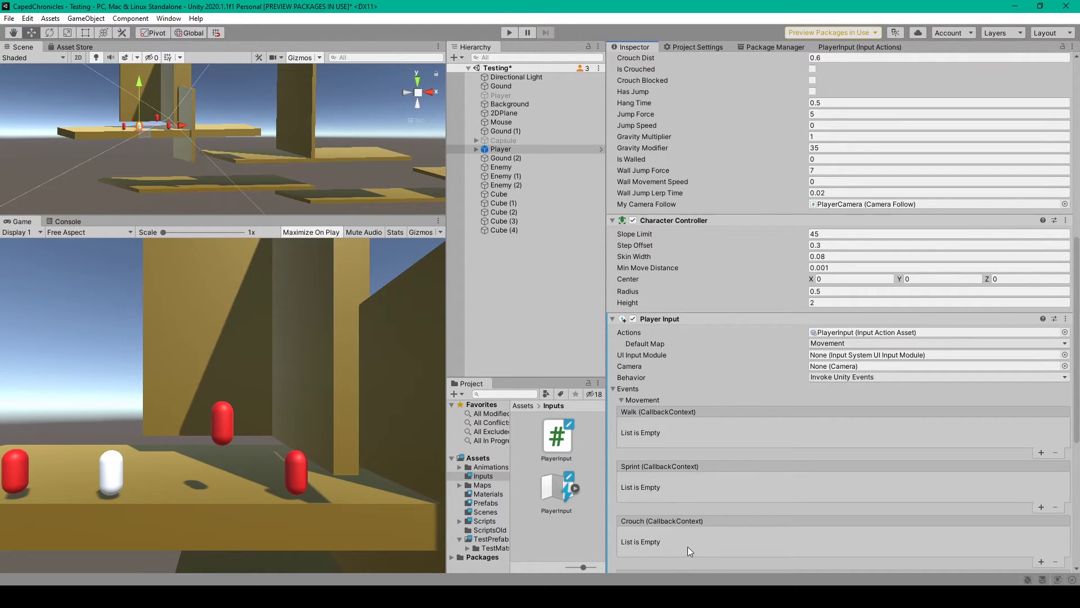
{"action": "scroll", "coordinate": [688, 544], "scroll_direction": "down", "scroll_amount": 3}
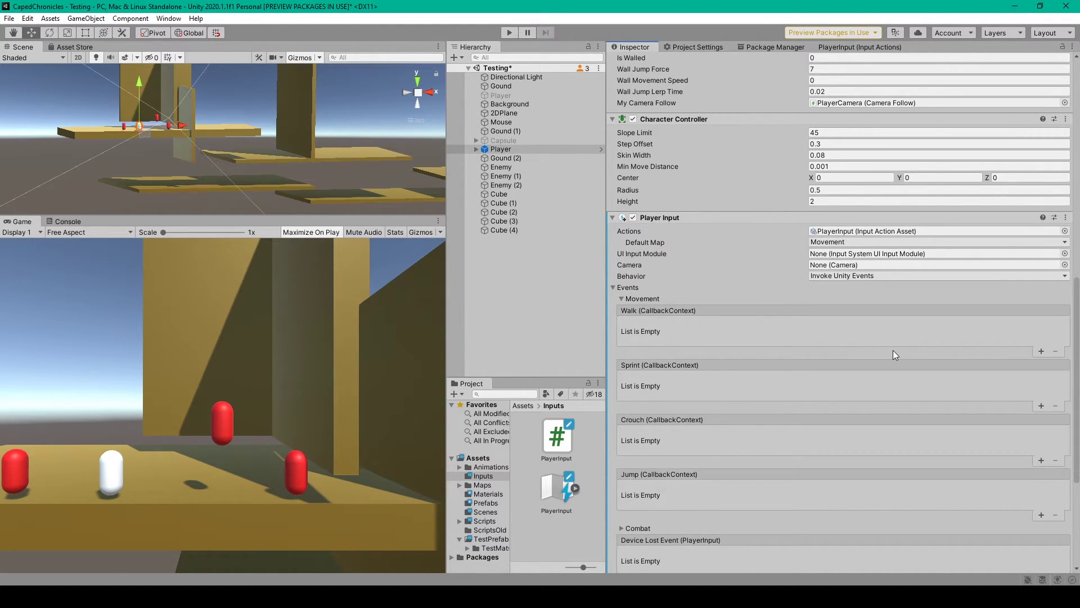
{"action": "scroll", "coordinate": [894, 350], "scroll_direction": "up", "scroll_amount": 15}
{"action": "scroll", "coordinate": [766, 344], "scroll_direction": "down", "scroll_amount": 3}
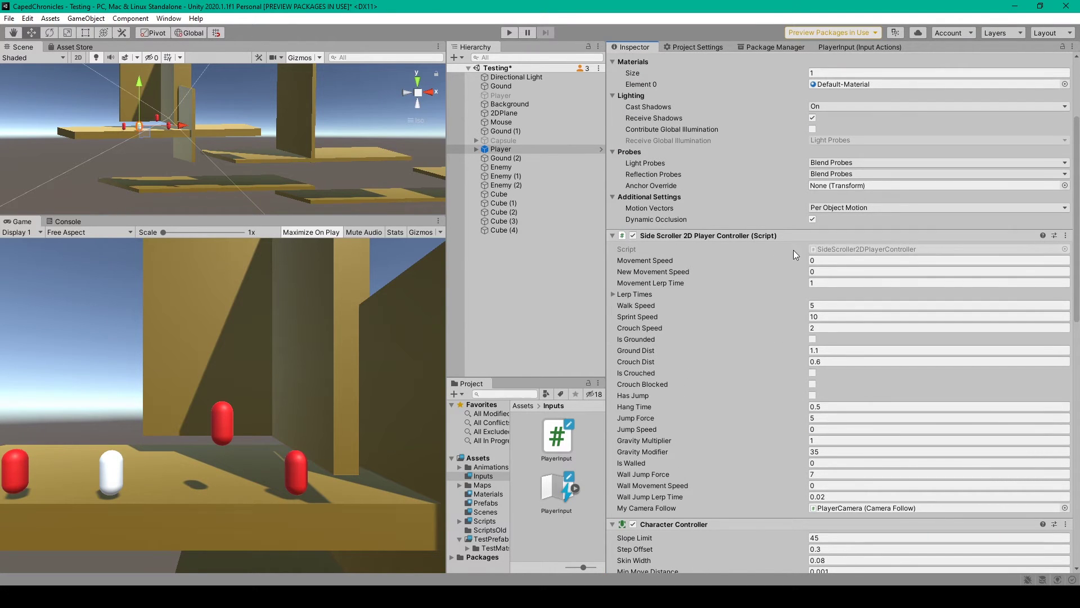
Open the player controller script and review its OnWalk, OnSprint, OnCrouch and OnJump handlers
{"action": "double_click", "coordinate": [868, 249]}
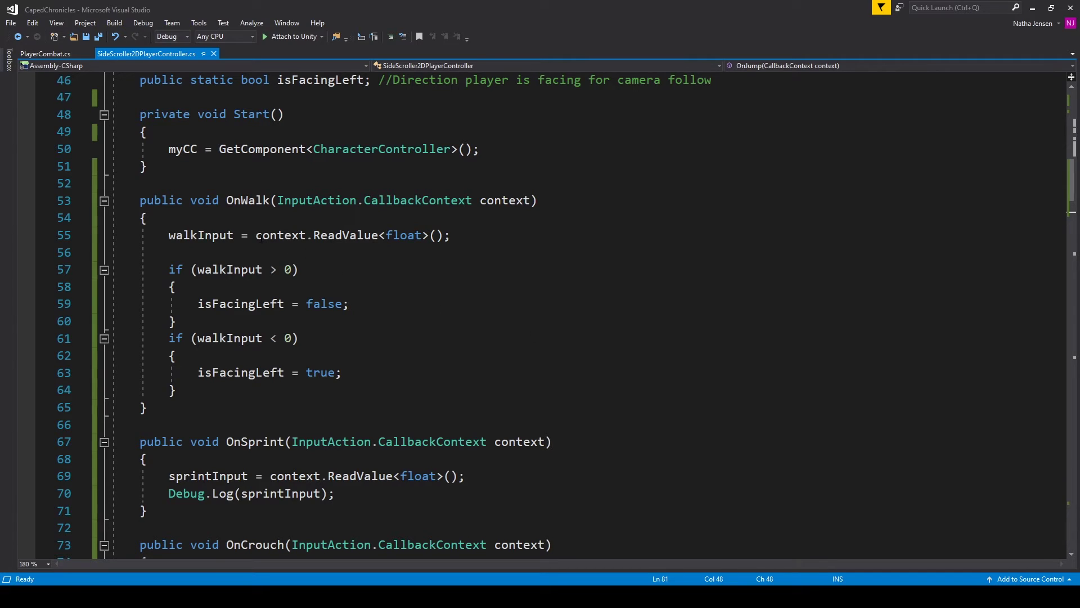
{"action": "left_click_drag", "start_coordinate": [140, 200], "coordinate": [221, 200]}
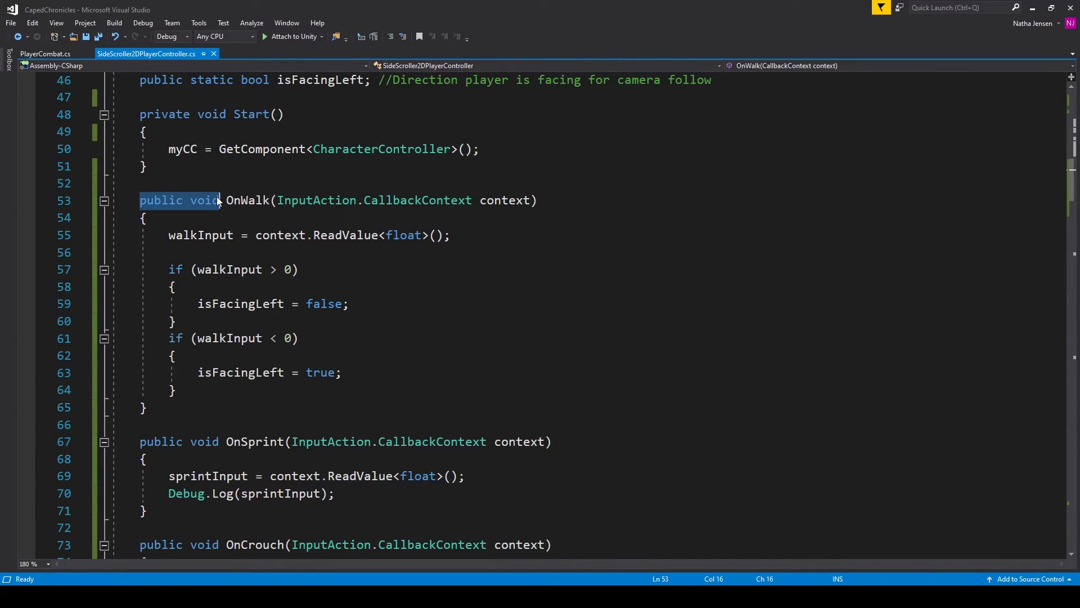
{"action": "left_click", "coordinate": [241, 200]}
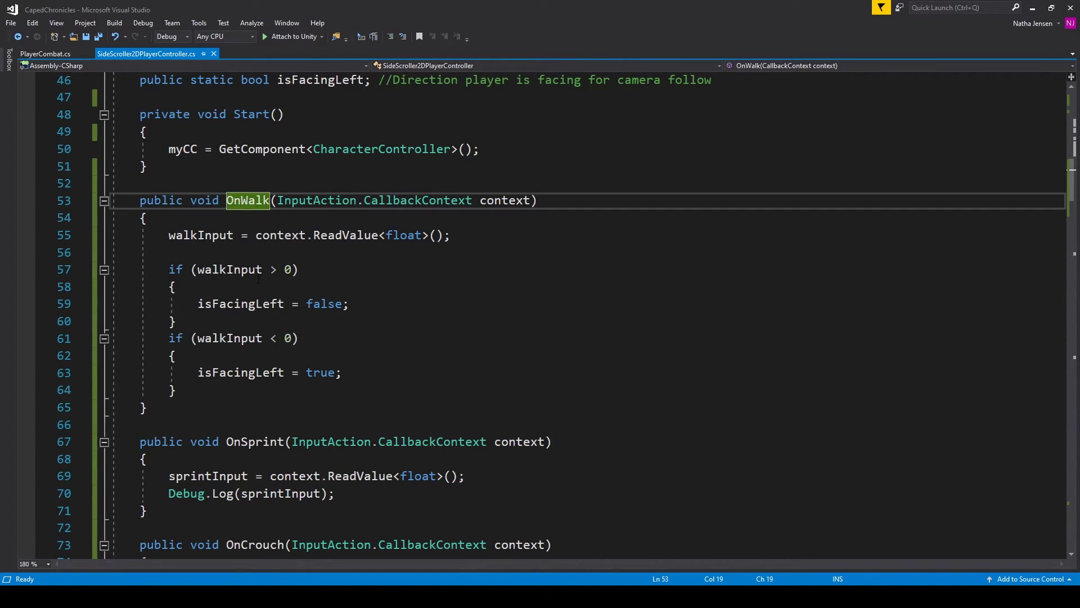
{"action": "left_click", "coordinate": [262, 442]}
{"action": "scroll", "coordinate": [262, 441], "scroll_direction": "down", "scroll_amount": 2}
{"action": "left_click", "coordinate": [262, 442]}
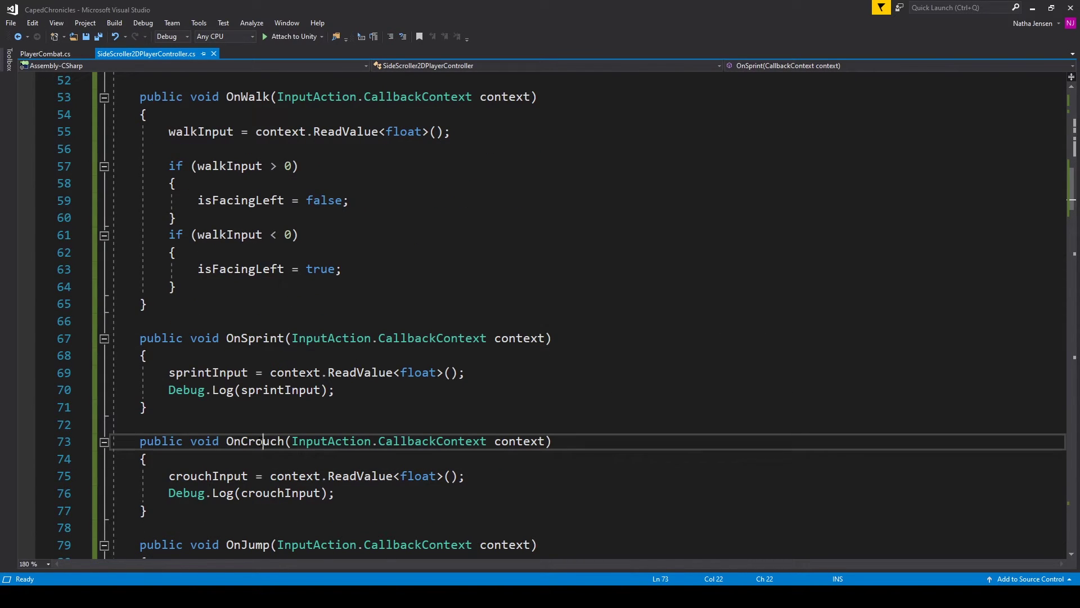
{"action": "scroll", "coordinate": [262, 441], "scroll_direction": "down", "scroll_amount": 2}
{"action": "left_click", "coordinate": [256, 441]}
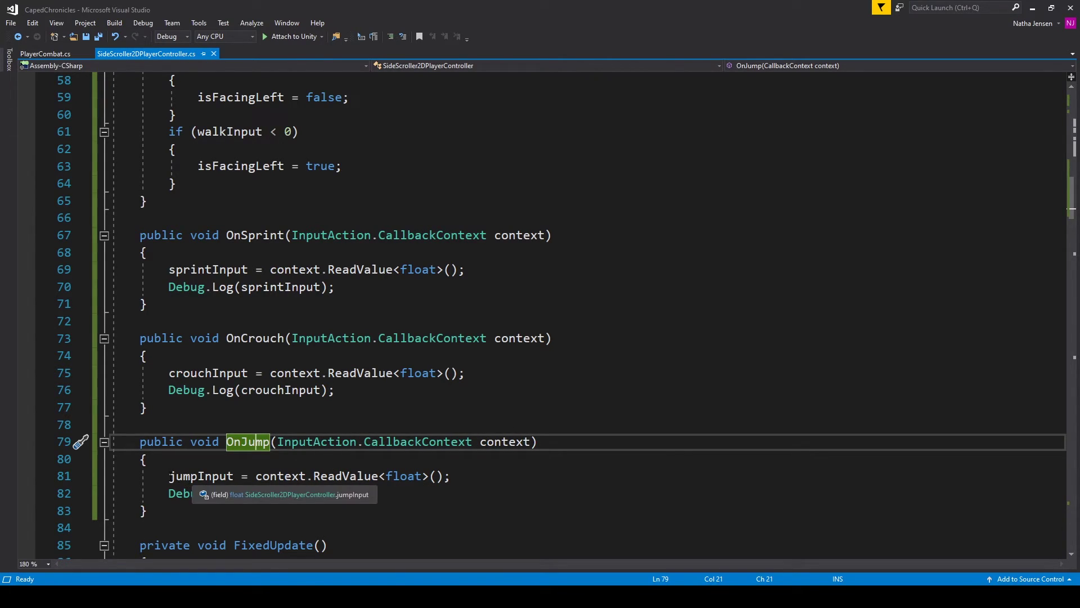
Examine how OnJump stores the context's float ReadValue in jumpInput
{"action": "left_click", "coordinate": [170, 476]}
{"action": "double_click", "coordinate": [226, 476]}
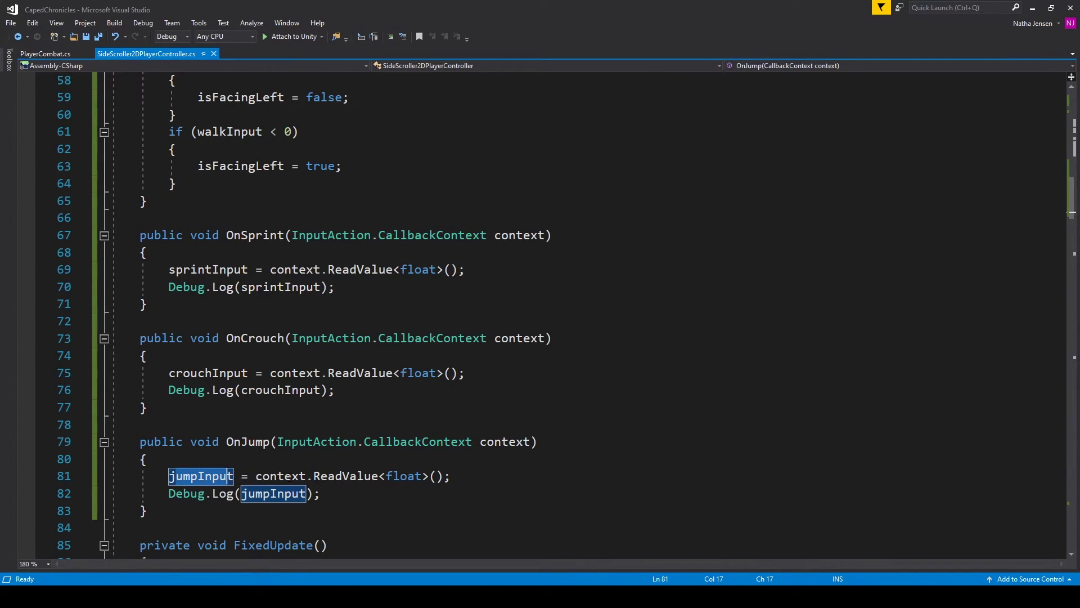
{"action": "left_click", "coordinate": [315, 476]}
{"action": "left_click", "coordinate": [315, 477]}
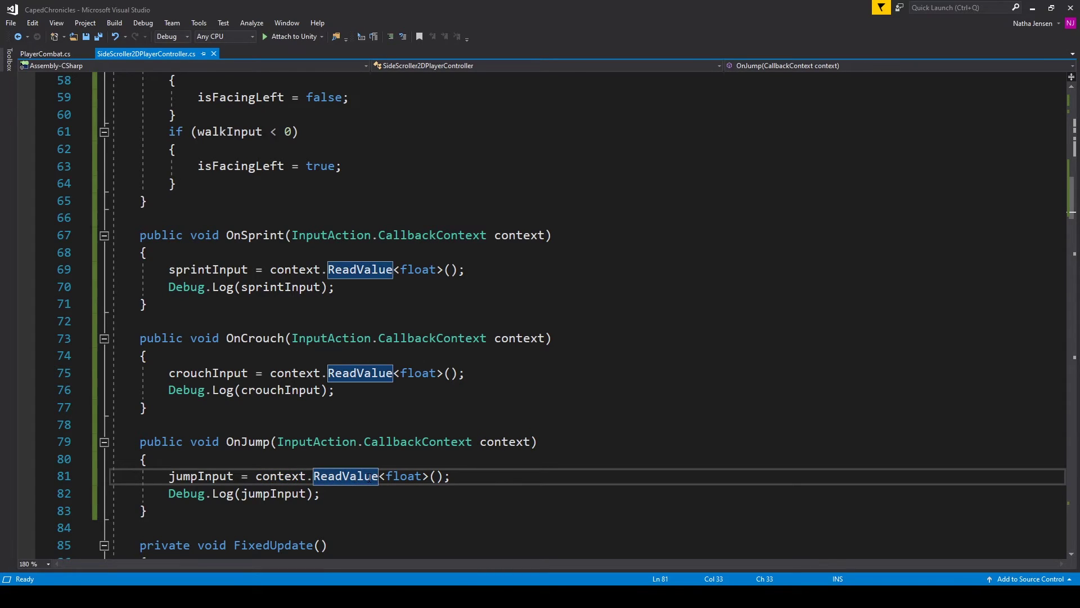
{"action": "double_click", "coordinate": [402, 477]}
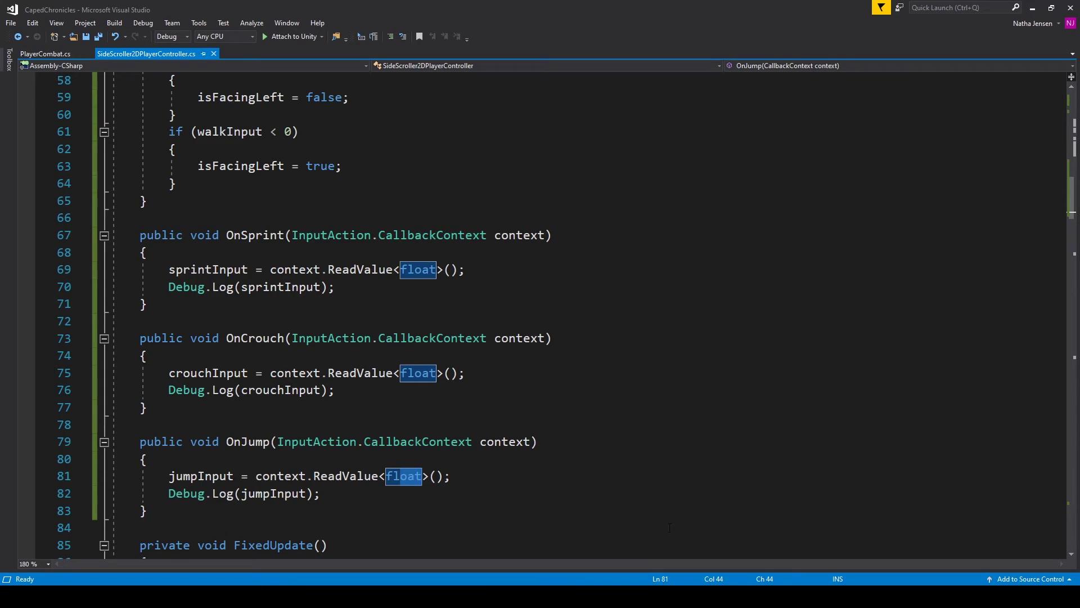
Add a function slot to the Walk, Sprint, Crouch and Jump events, targeting the Player object
{"action": "key", "text": "alt+Tab"}
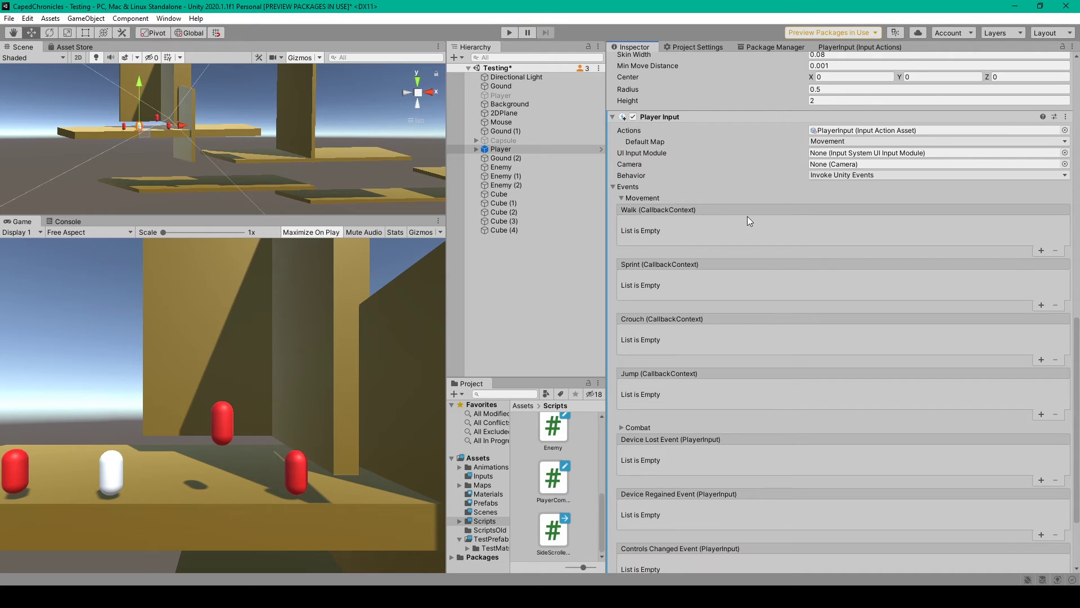
{"action": "left_click", "coordinate": [1041, 249]}
{"action": "left_click", "coordinate": [1041, 305]}
{"action": "left_click", "coordinate": [1041, 359]}
{"action": "left_click", "coordinate": [1041, 414]}
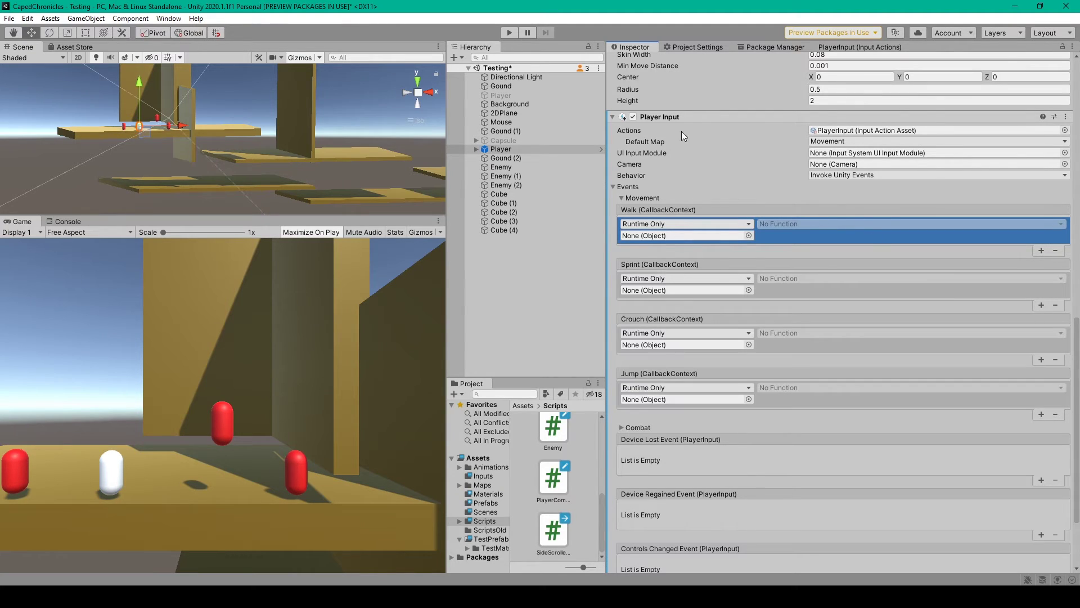
{"action": "mouse_move", "coordinate": [500, 149]}
{"action": "left_mouse_down"}
{"action": "mouse_move", "coordinate": [649, 192]}
{"action": "mouse_move", "coordinate": [683, 236]}
{"action": "left_mouse_up"}
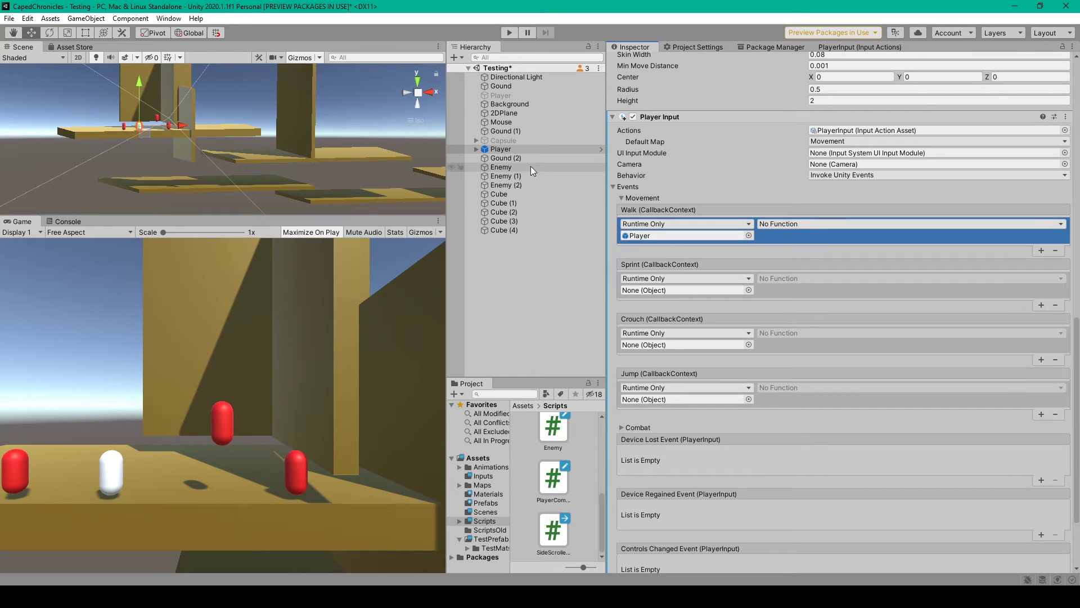
Map Walk to OnWalk, Sprint to OnSprint, Crouch and Jump to their handlers, then enter Play mode
{"action": "left_click", "coordinate": [816, 223]}
{"action": "mouse_move", "coordinate": [821, 302]}
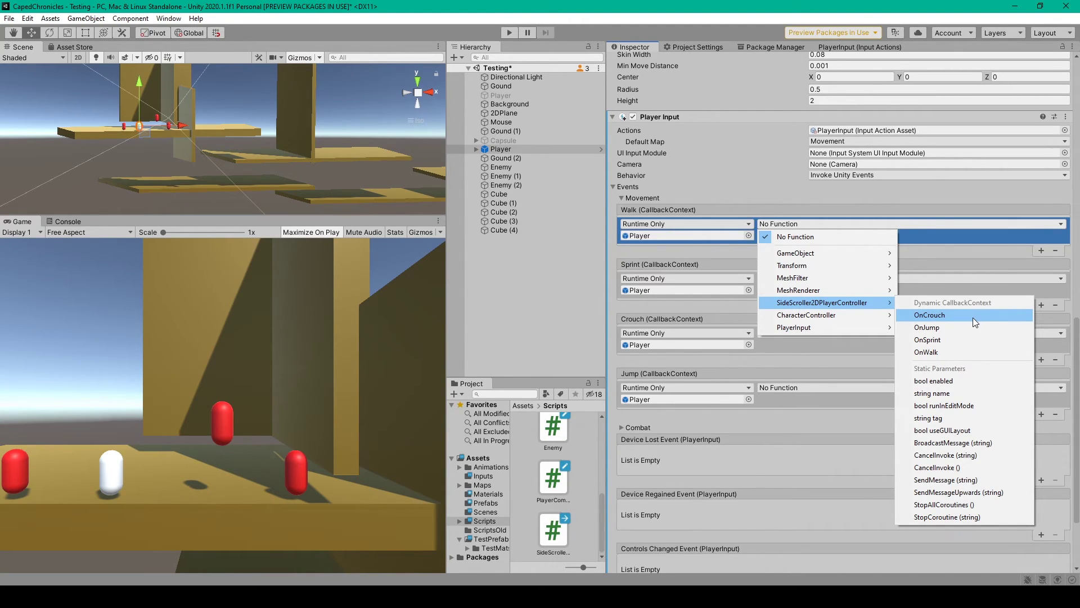
{"action": "left_click", "coordinate": [942, 353]}
{"action": "left_click", "coordinate": [878, 277]}
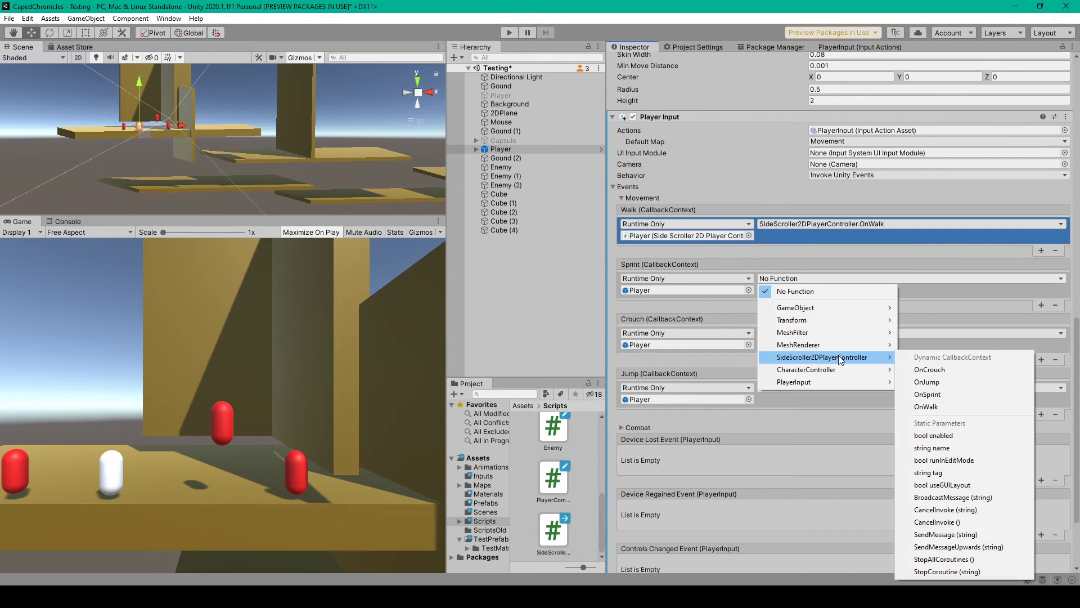
{"action": "left_click", "coordinate": [928, 396]}
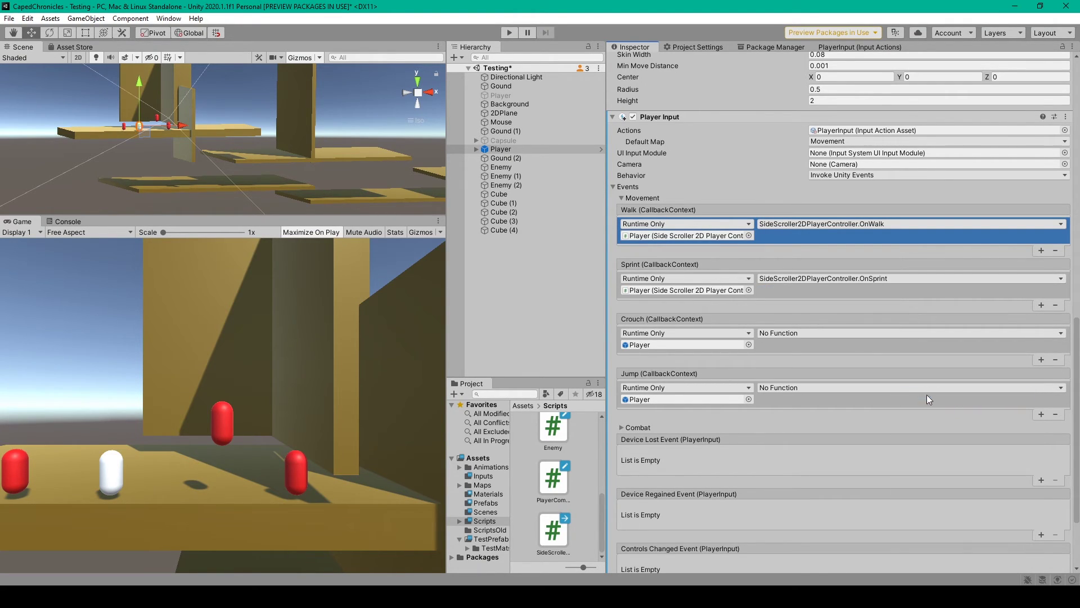
{"action": "left_click", "coordinate": [826, 332]}
{"action": "left_click", "coordinate": [828, 367]}
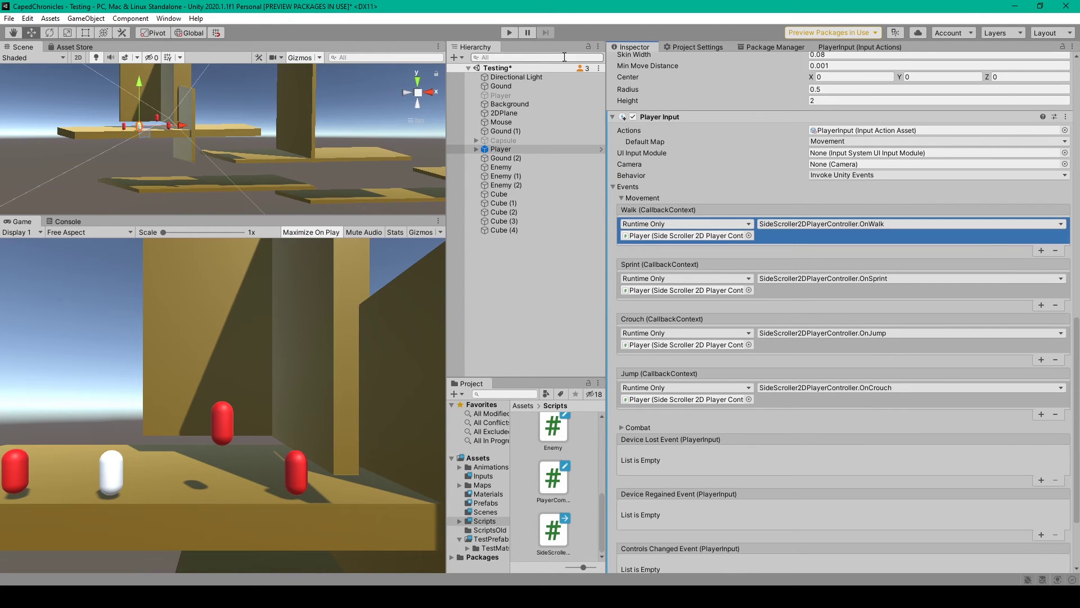
{"action": "left_click", "coordinate": [508, 32]}
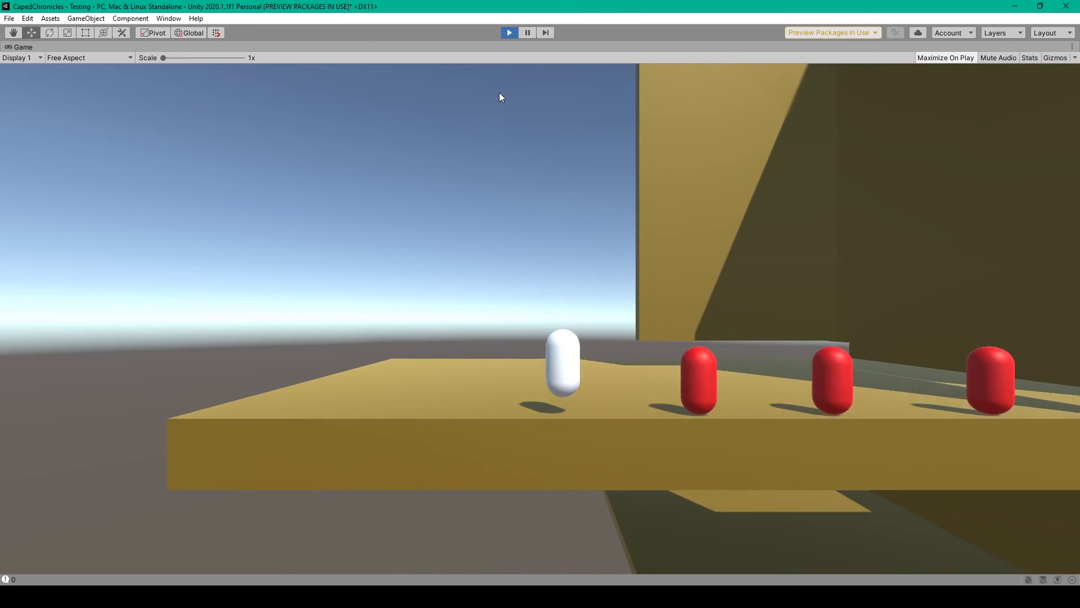
Make the player jump with the space key, then exit Play mode with Ctrl+P
{"action": "key", "text": "space"}
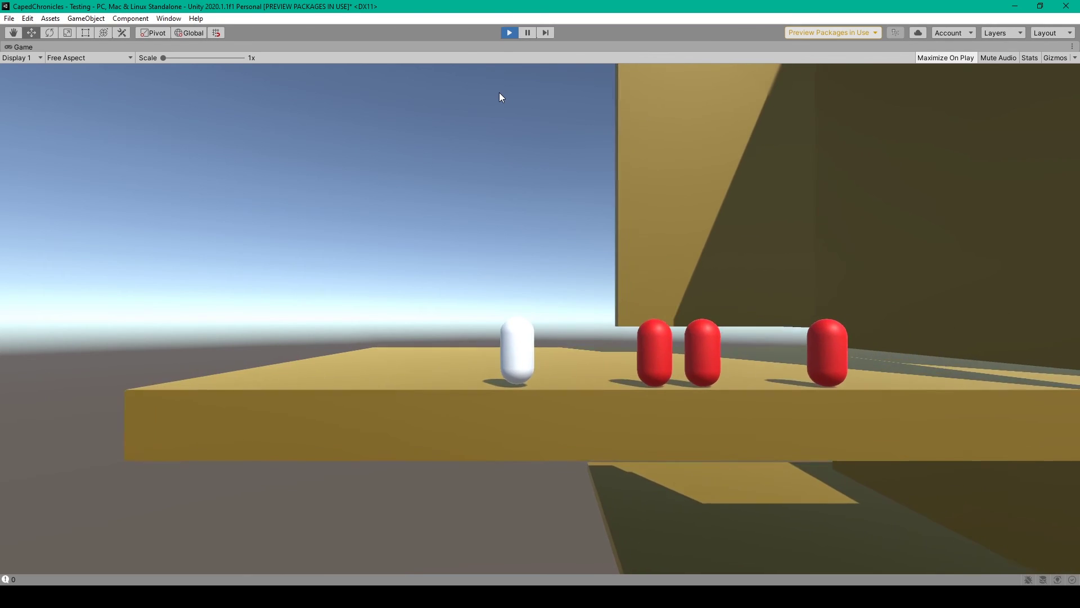
{"action": "key", "text": "ctrl+p"}
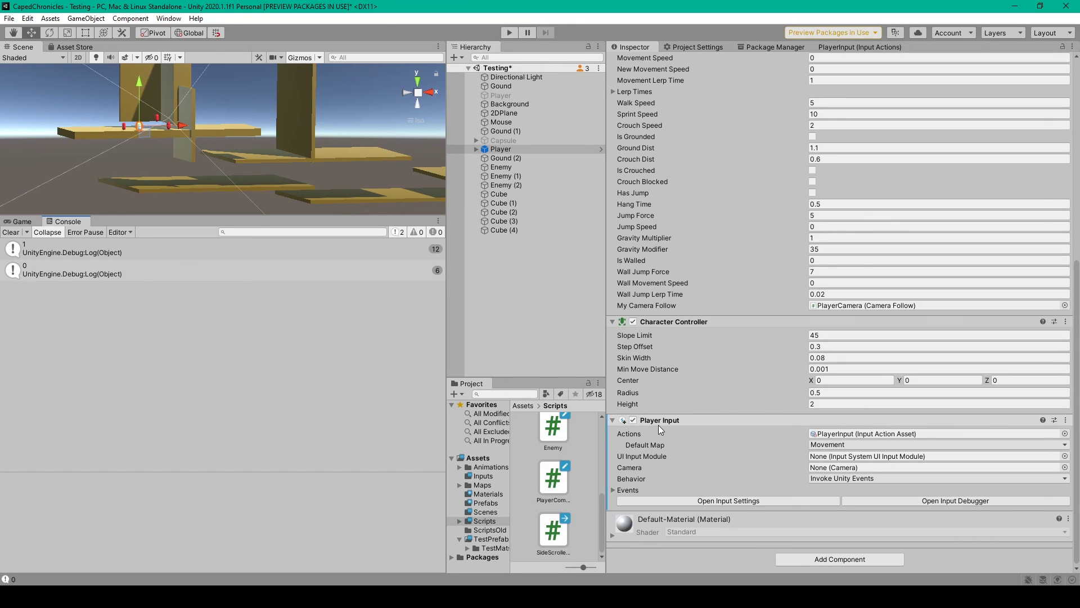
Expand the Player Input Events foldout to show Movement, Combat and Device Lost Event
{"action": "left_click", "coordinate": [612, 489]}
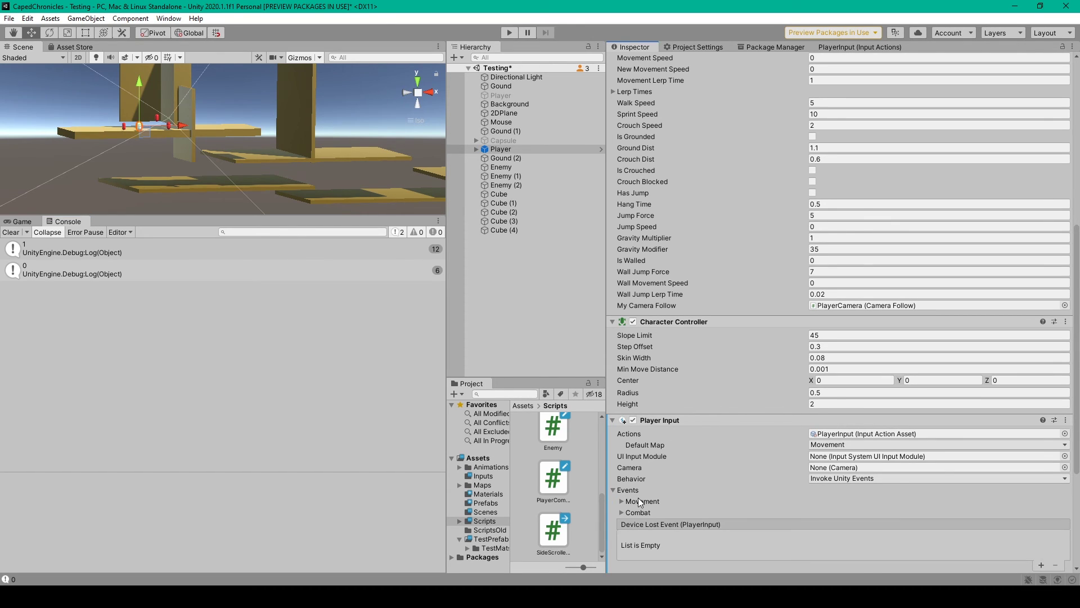